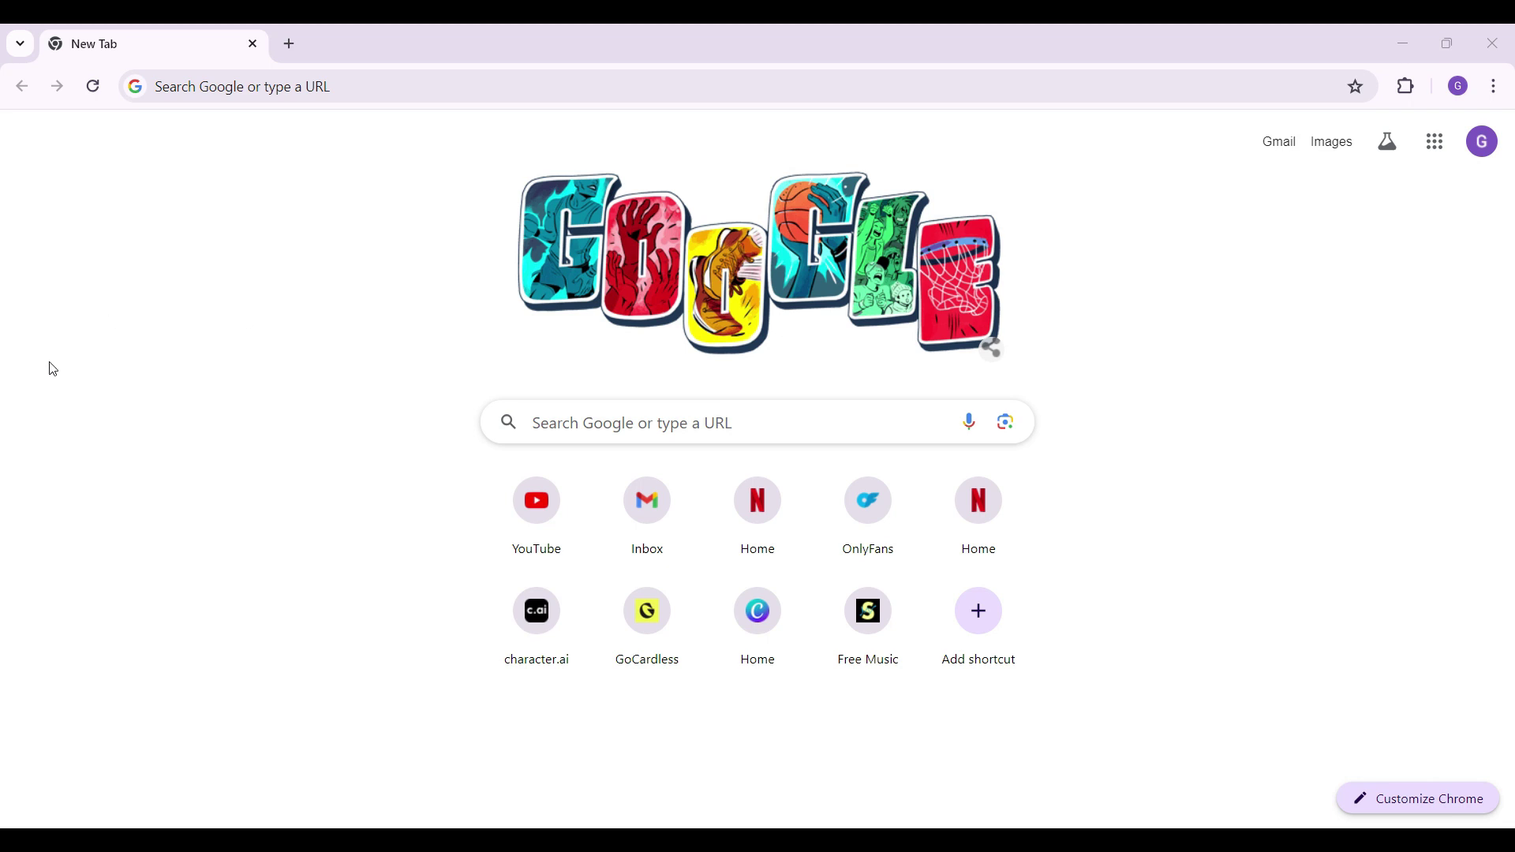
Focus Chrome's address bar to enter netflix.com.
{"action": "left_click", "coordinate": [185, 86]}
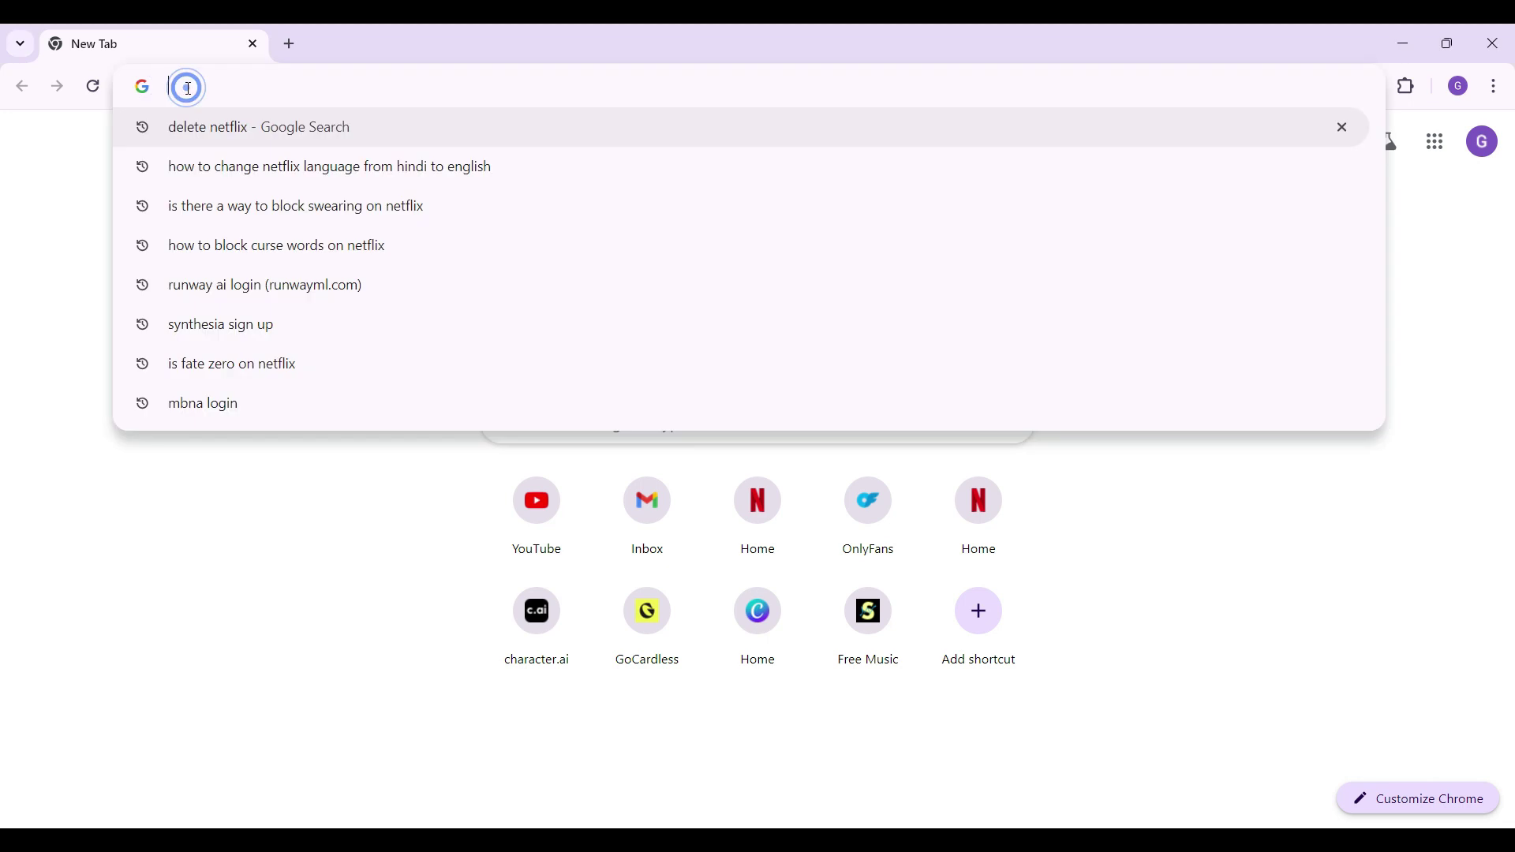
{"action": "type", "text": "netflix.com"}
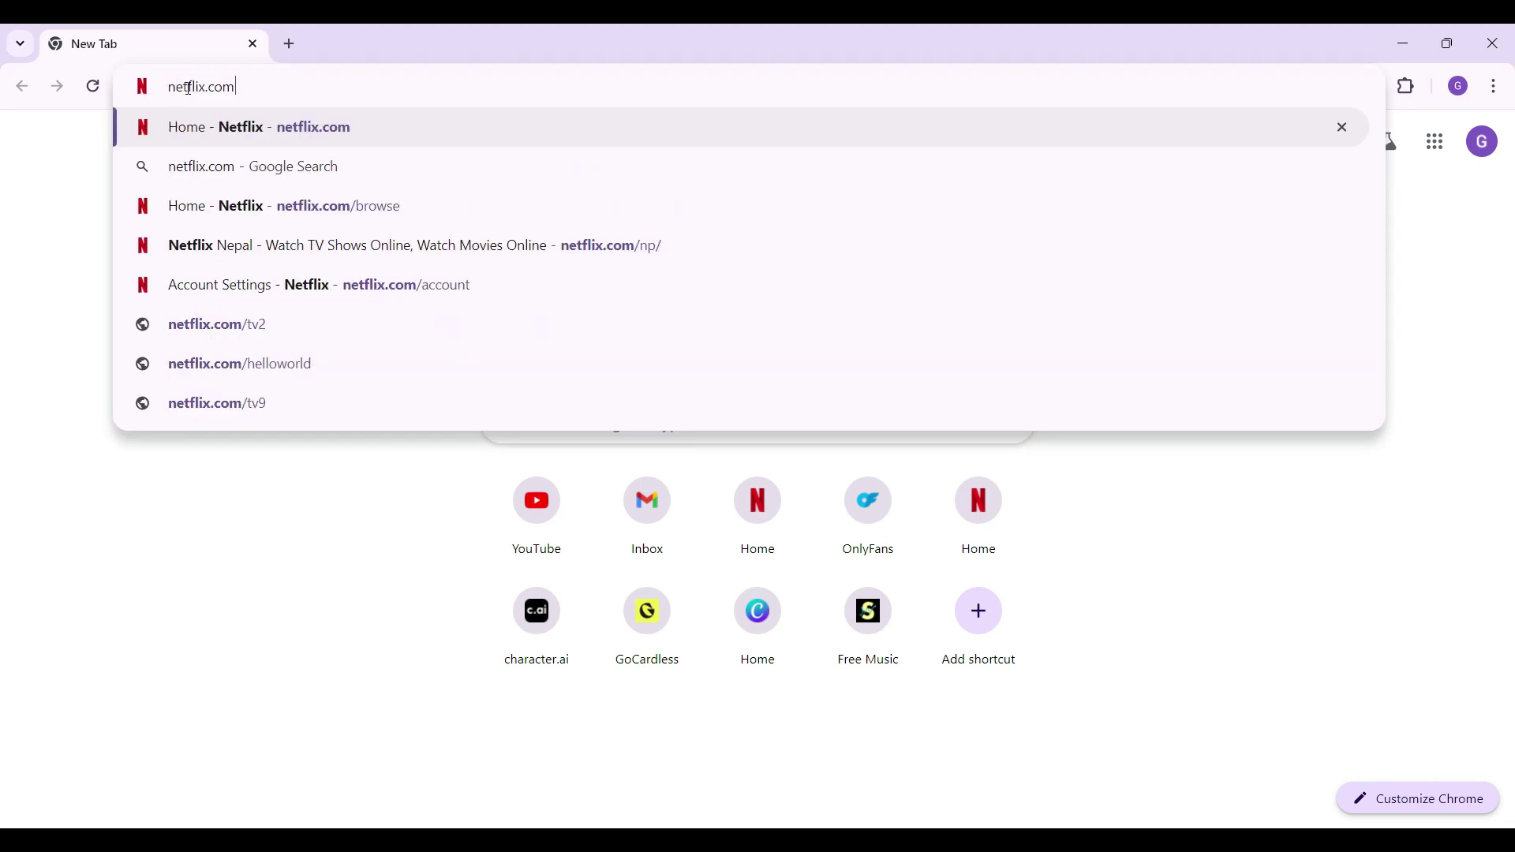
Load netflix.com and bring up the profile menu from the home page.
{"action": "key", "text": "Return"}
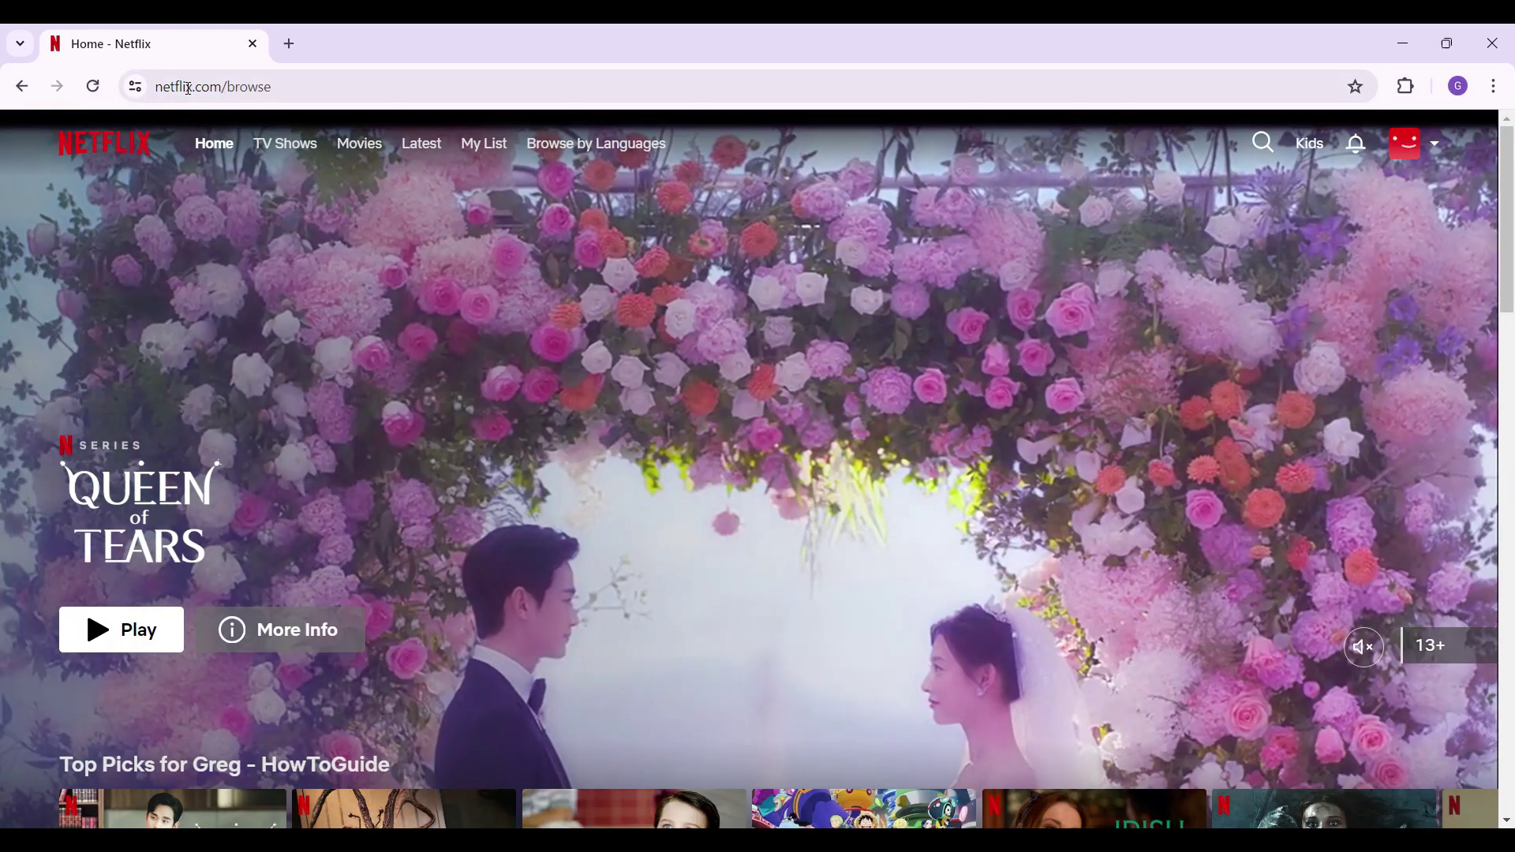
{"action": "scroll", "coordinate": [25, 509], "scroll_direction": "down", "scroll_amount": 5}
{"action": "scroll", "coordinate": [24, 509], "scroll_direction": "down", "scroll_amount": 3}
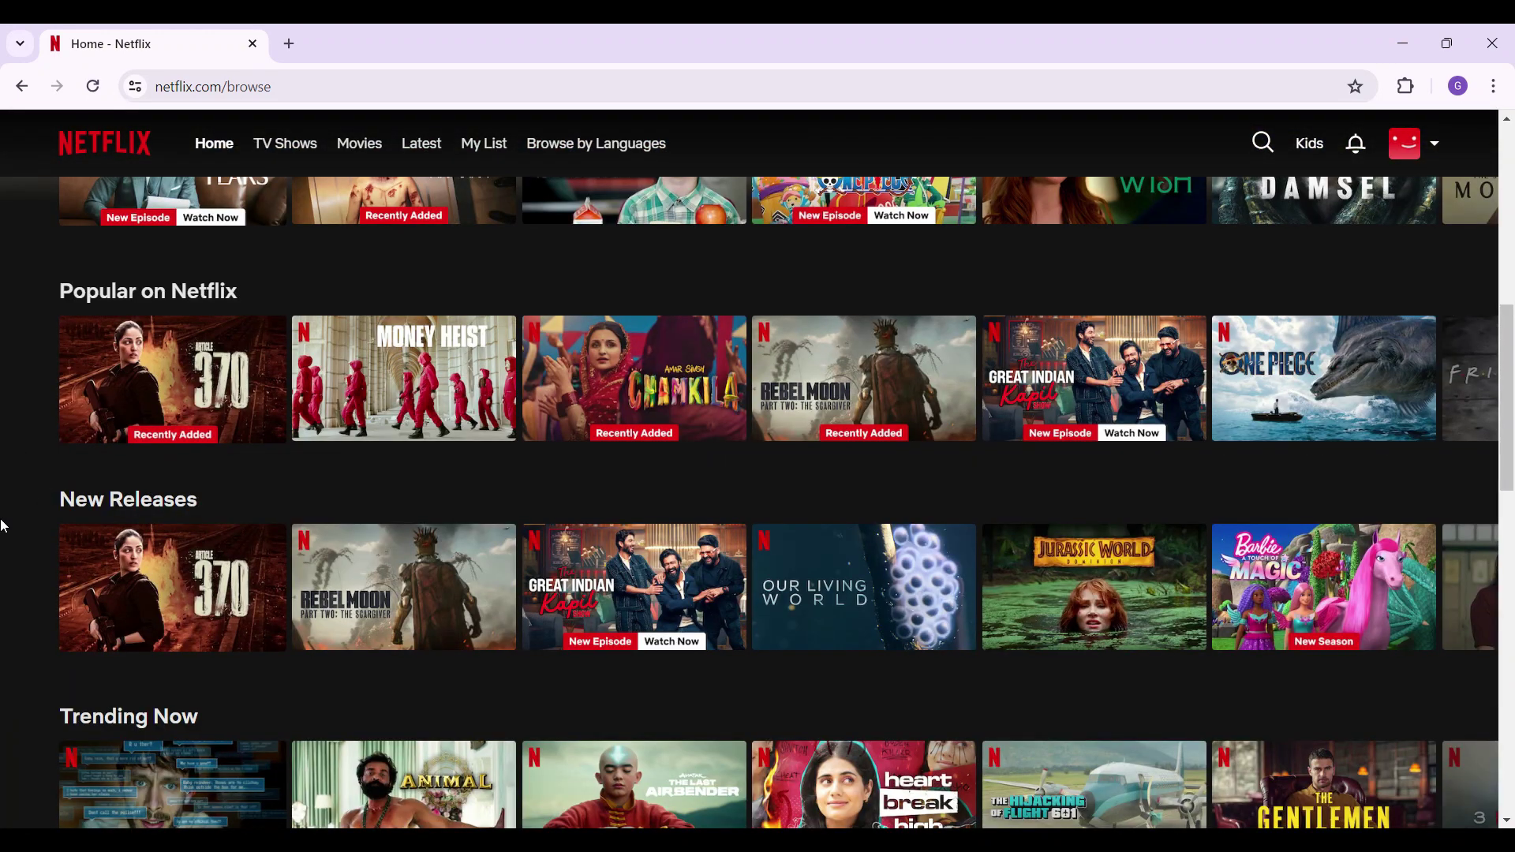
{"action": "scroll", "coordinate": [3, 525], "scroll_direction": "up", "scroll_amount": 5}
{"action": "scroll", "coordinate": [3, 524], "scroll_direction": "up", "scroll_amount": 5}
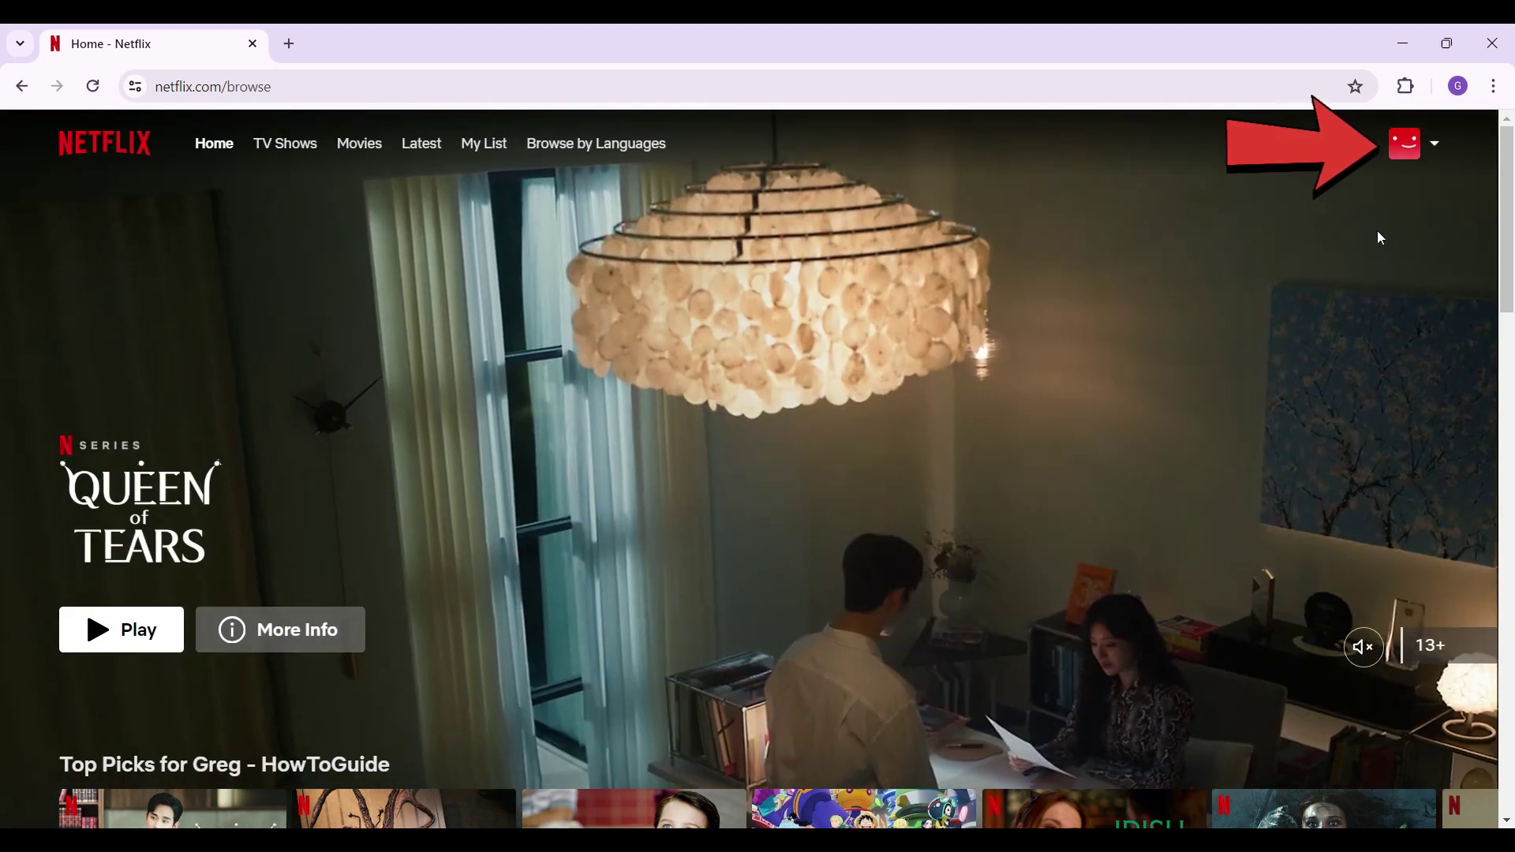
{"action": "mouse_move", "coordinate": [1433, 143]}
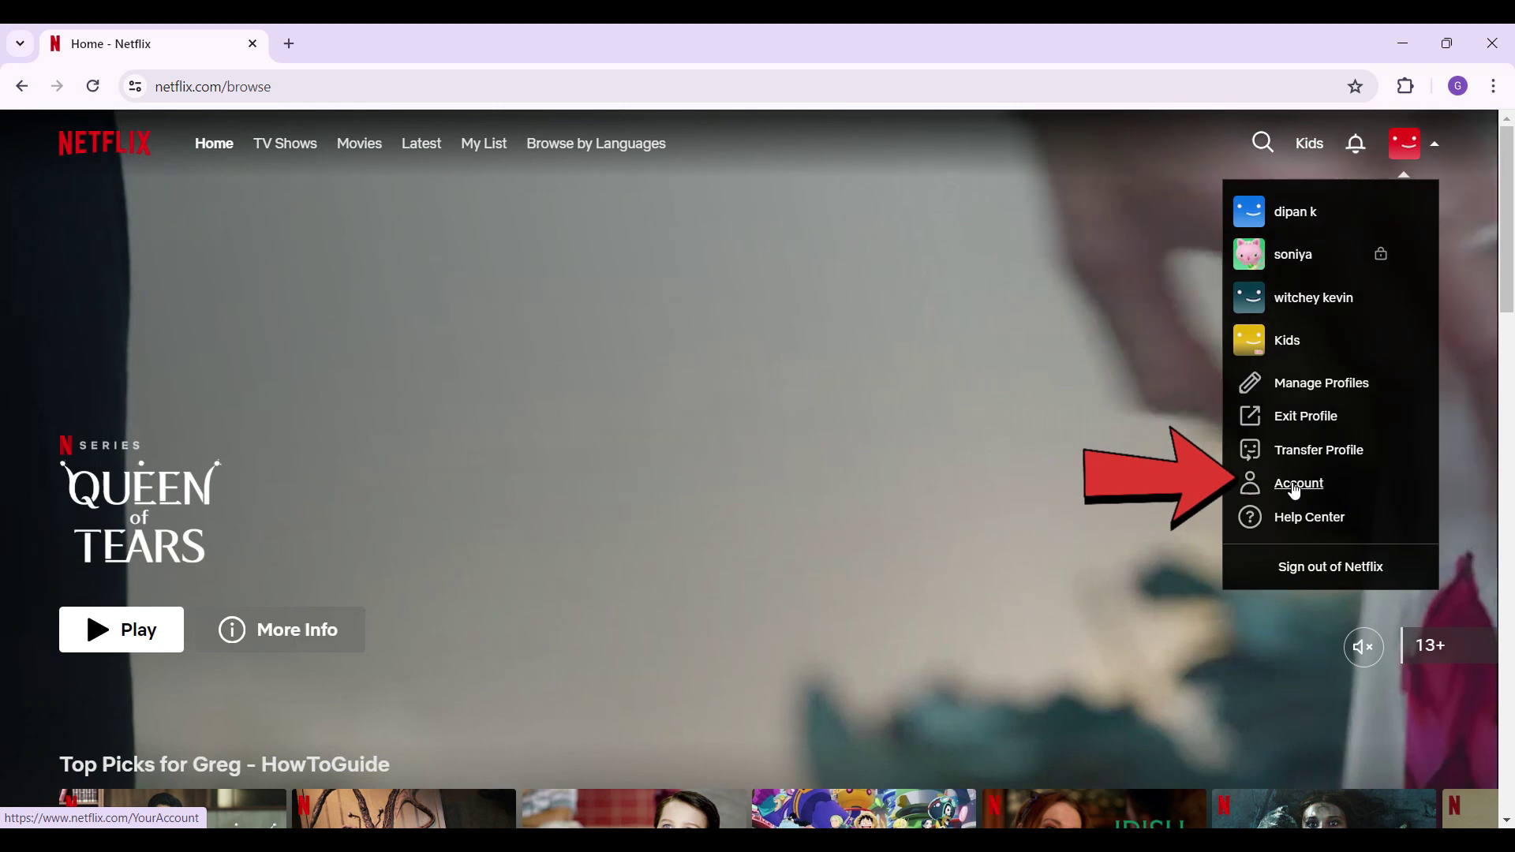
Open Account settings and view the Membership, Security, Devices and Profiles sections.
{"action": "left_click", "coordinate": [1295, 486]}
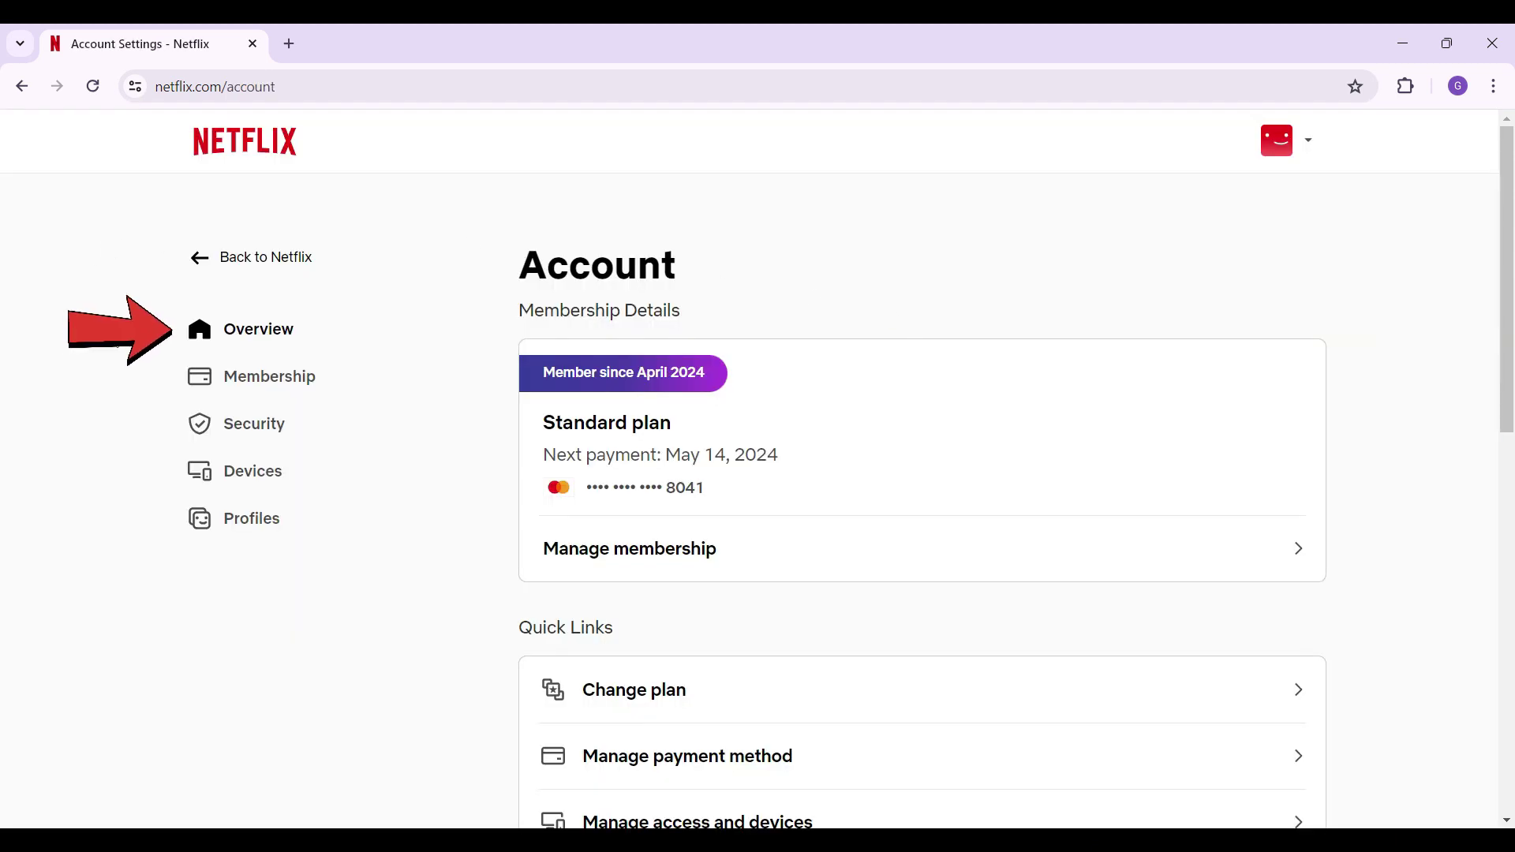
{"action": "left_click", "coordinate": [208, 386]}
{"action": "left_click", "coordinate": [247, 423]}
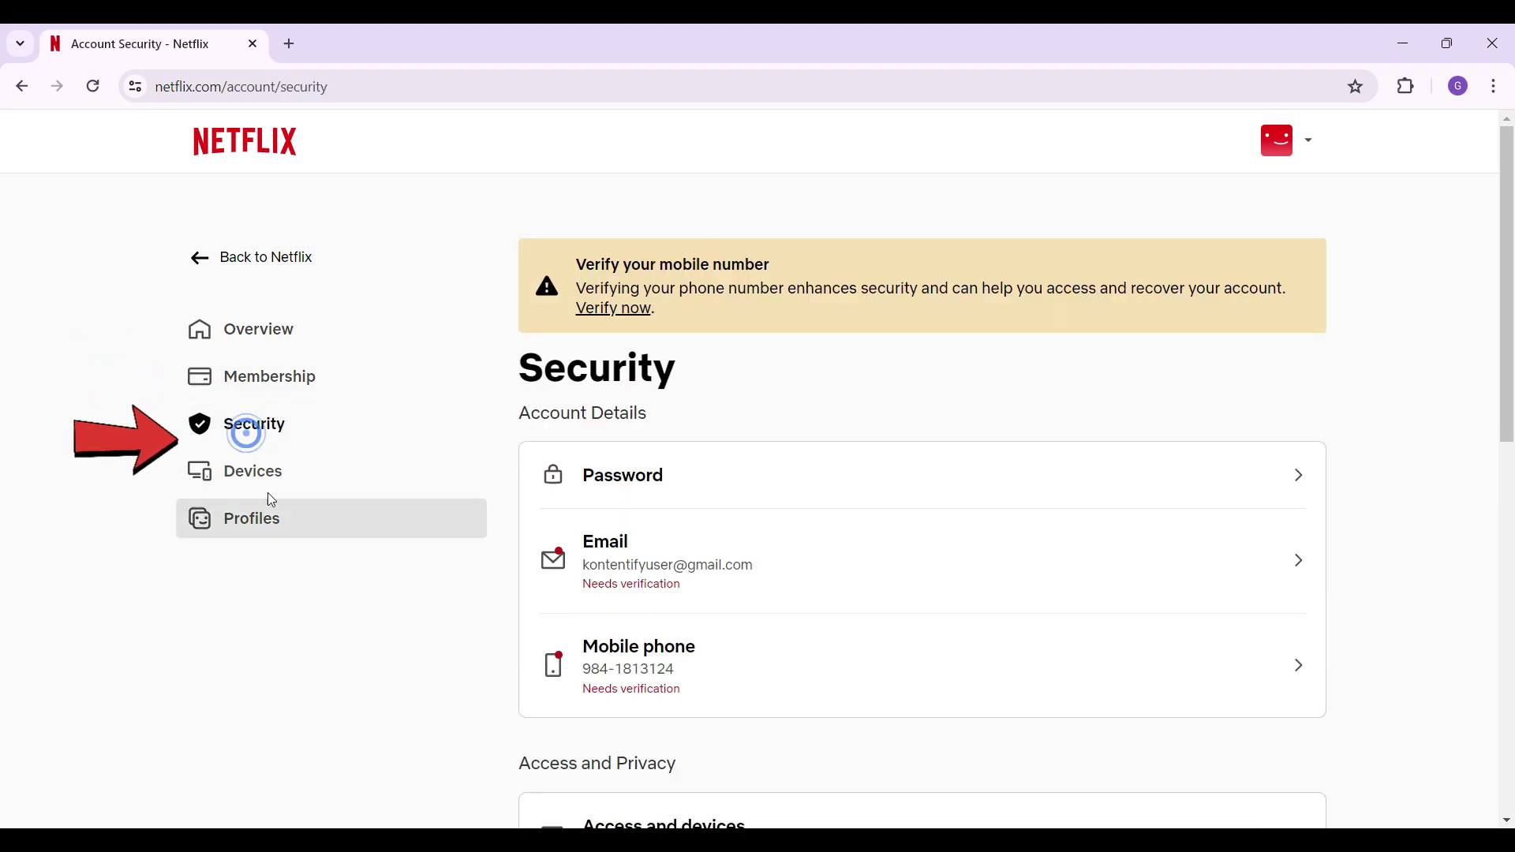
{"action": "left_click", "coordinate": [253, 471]}
{"action": "left_click", "coordinate": [251, 518]}
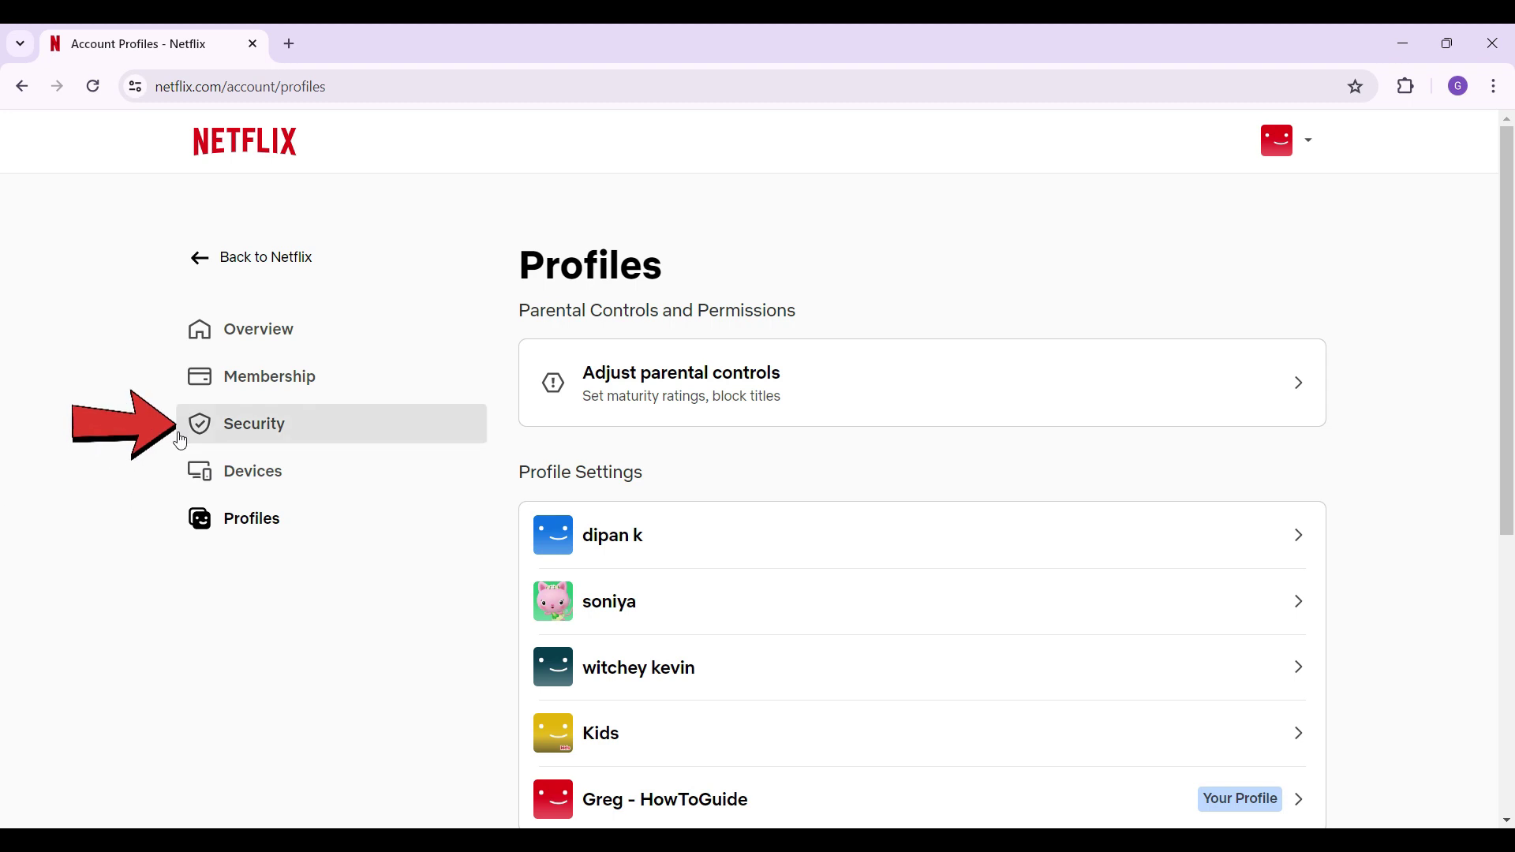
Go back to Security settings, showing the Delete Account option.
{"action": "left_click", "coordinate": [291, 428]}
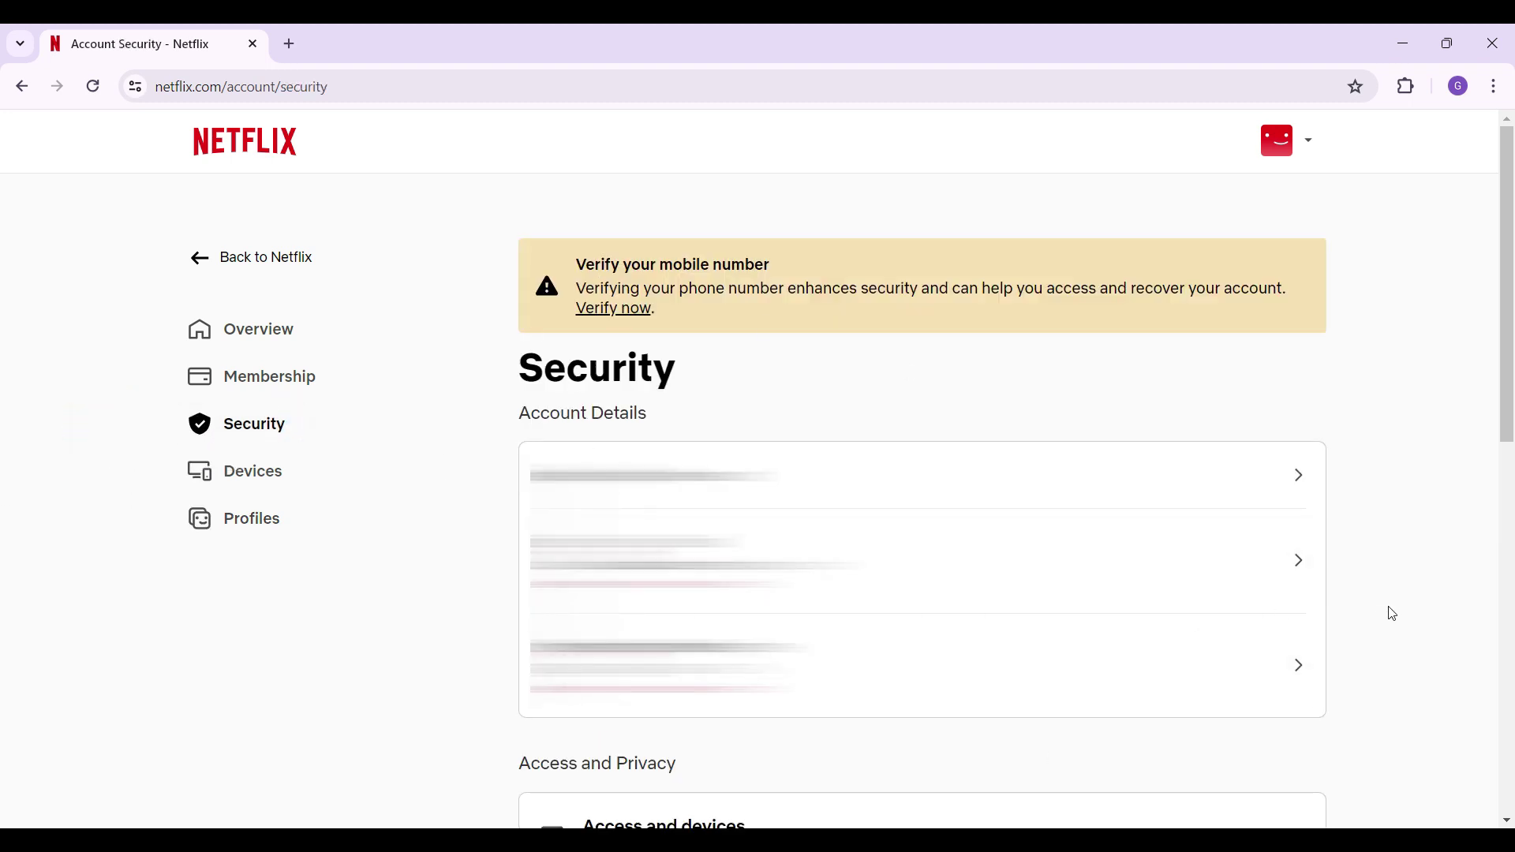
{"action": "scroll", "coordinate": [1392, 613], "scroll_direction": "down", "scroll_amount": 10}
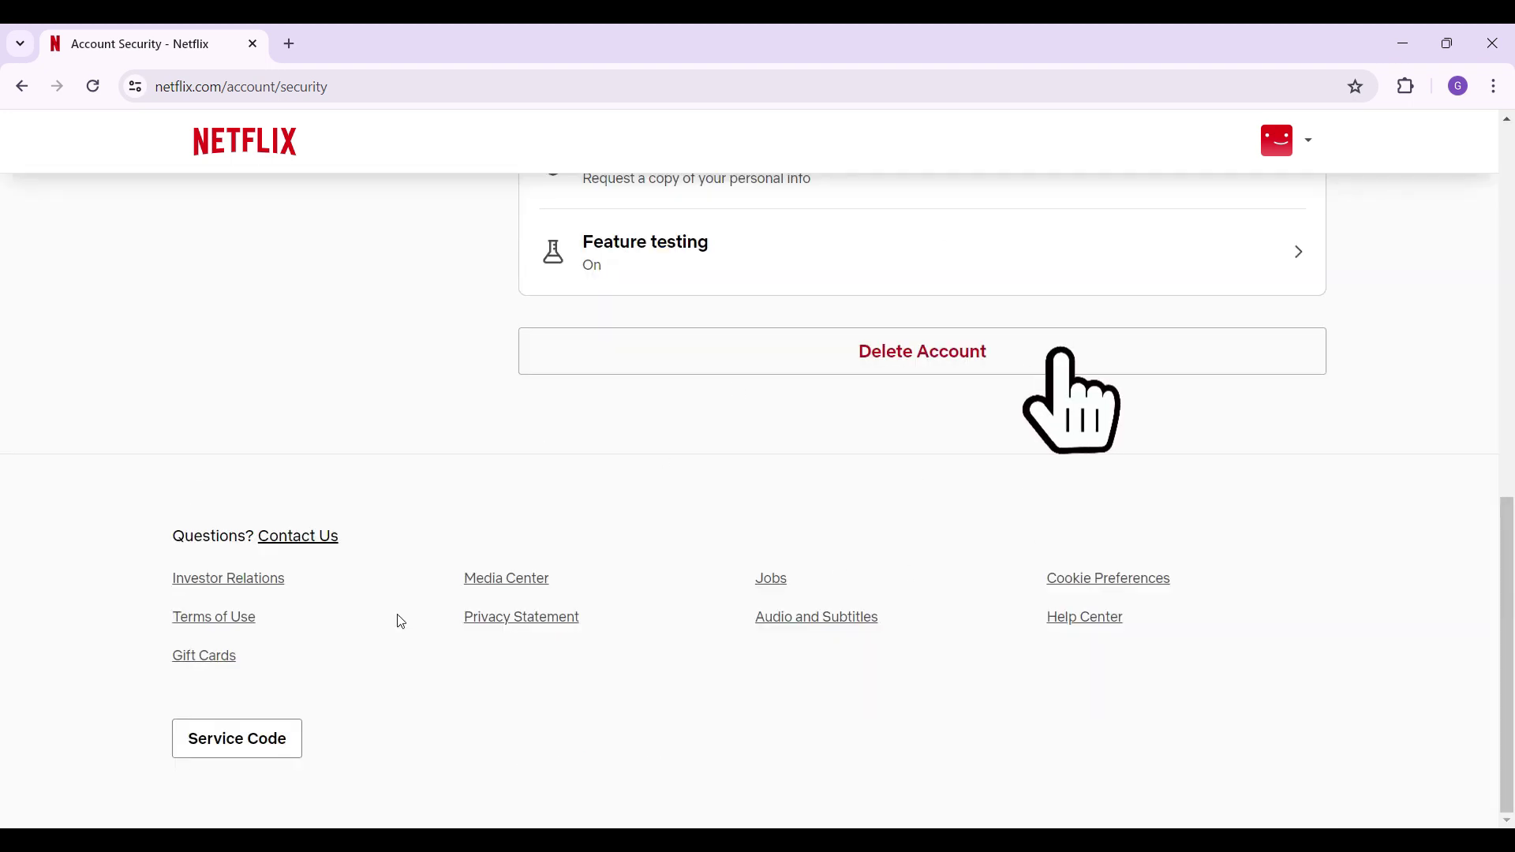
{"action": "left_click", "coordinate": [900, 367]}
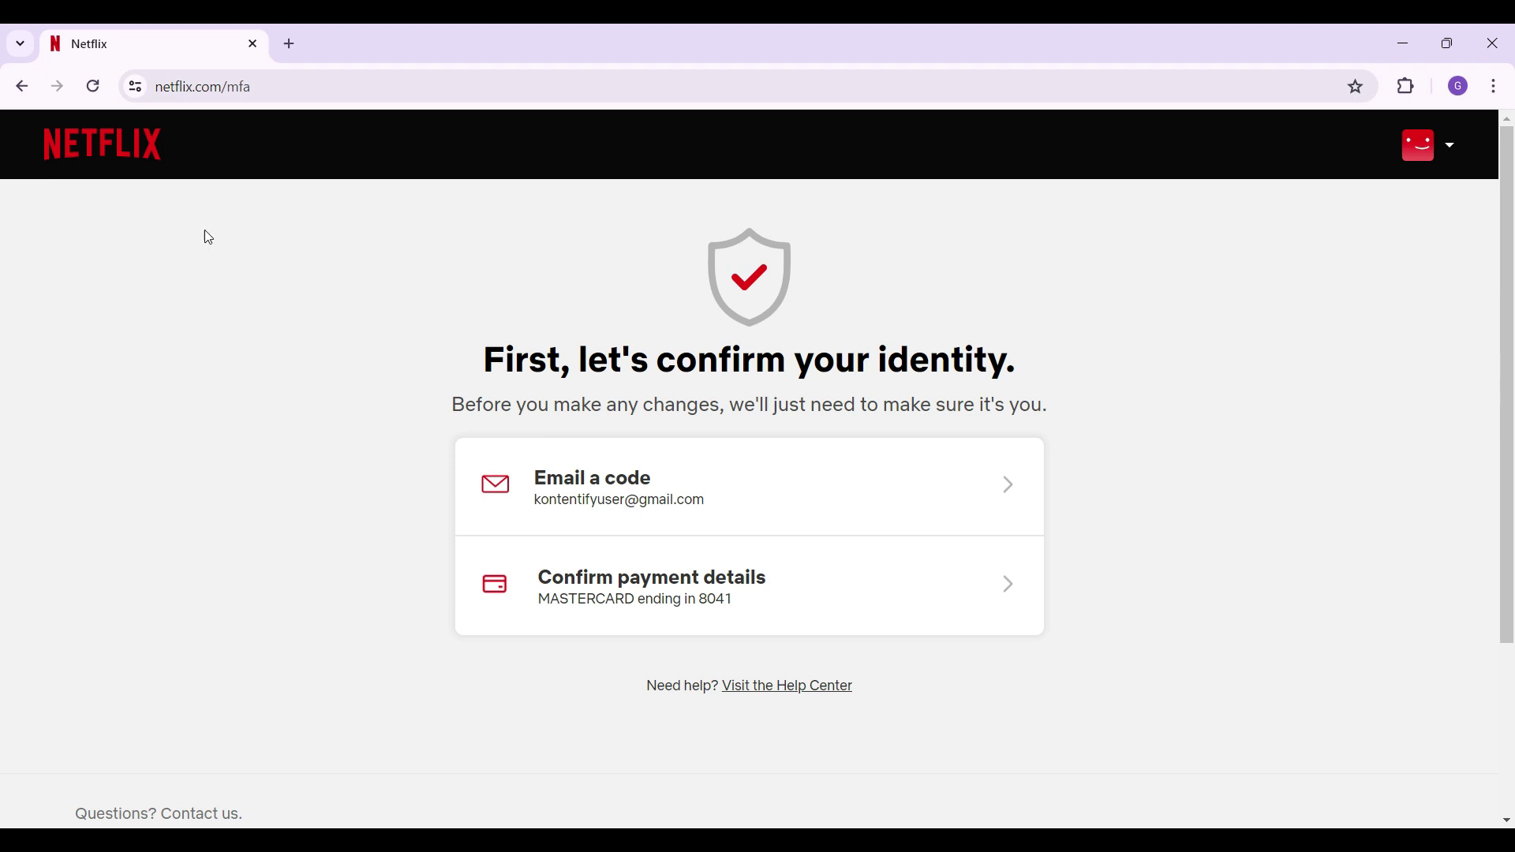
{"action": "key", "text": "alt+Left"}
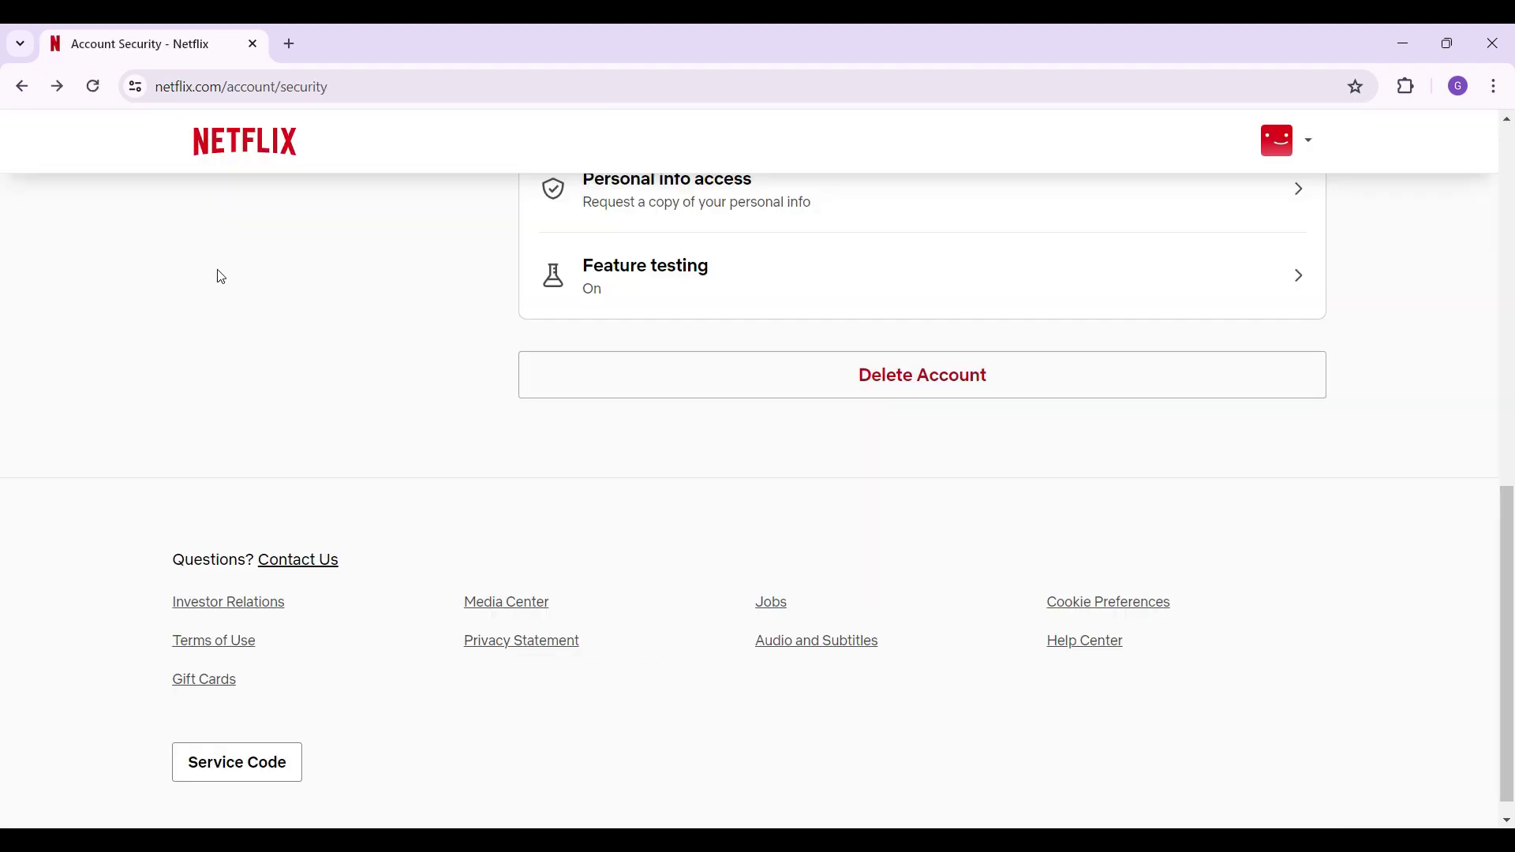